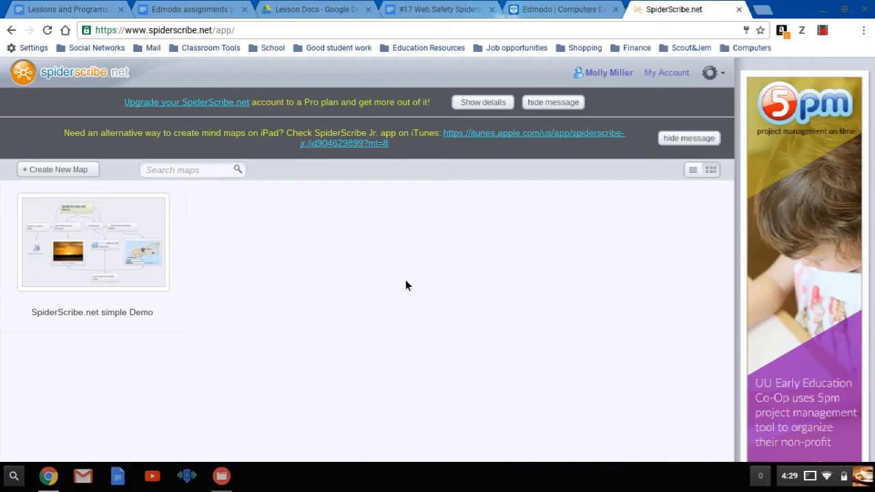
Create a new map named ";oadkjka;kgfirj" with the description "kdjvadivjuuhabvjakjvhn".
click(58, 172)
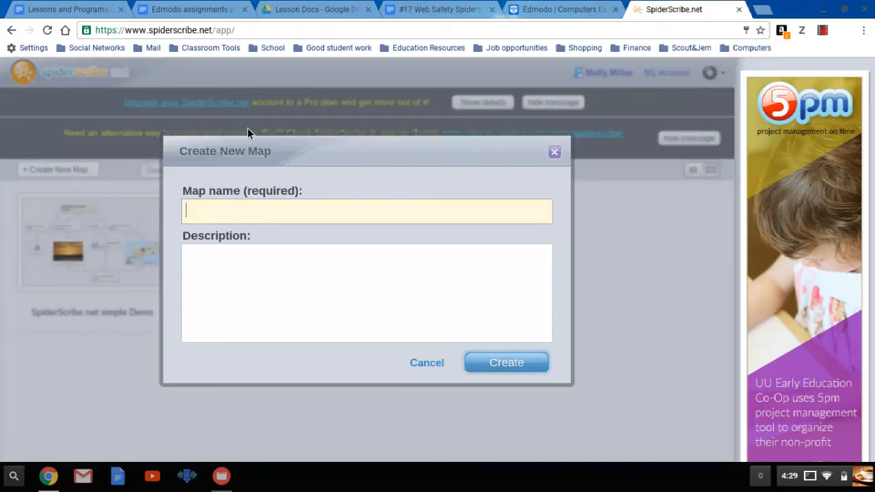
text(;oadkjka;kgfirj)
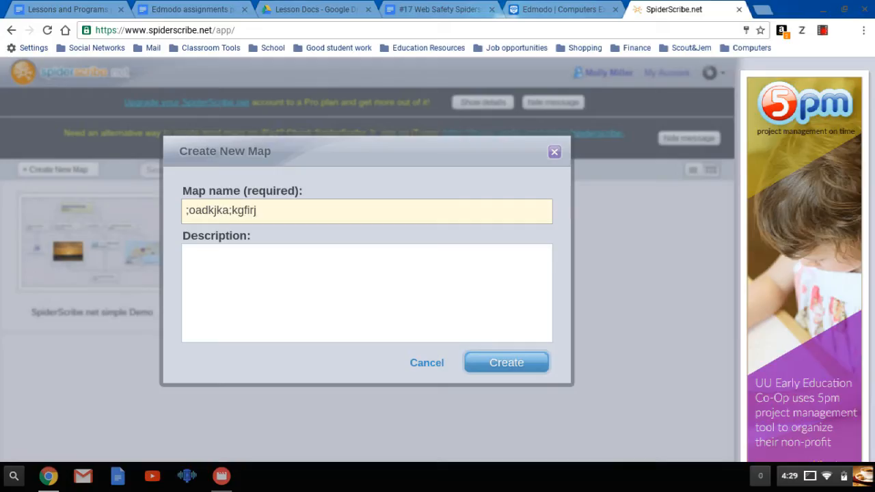
click(309, 296)
text(kdjv)
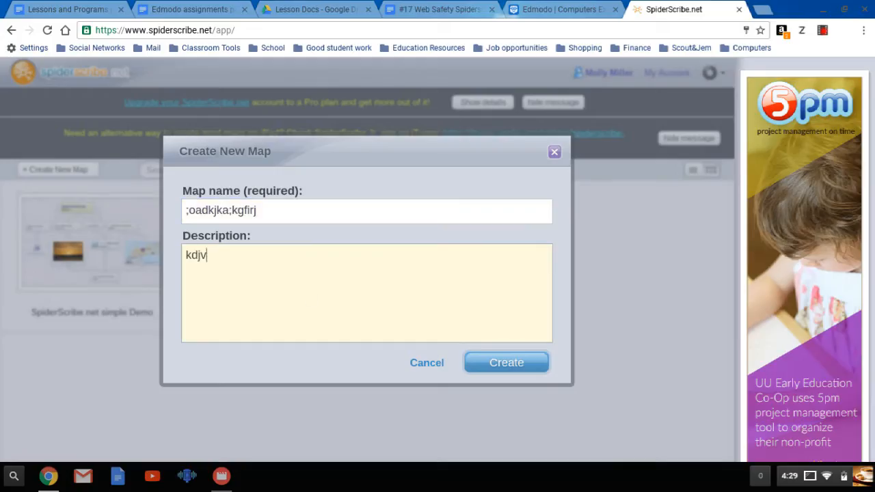
text(adivjuuhabvjakjvhn)
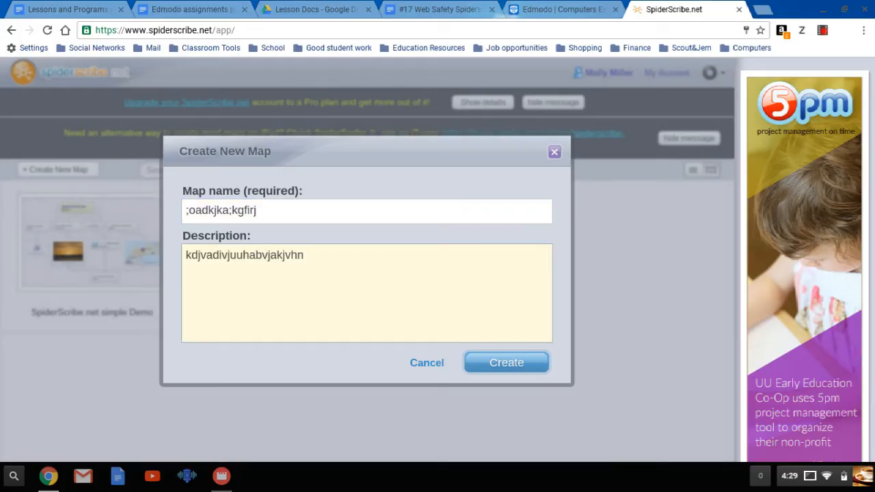
click(505, 365)
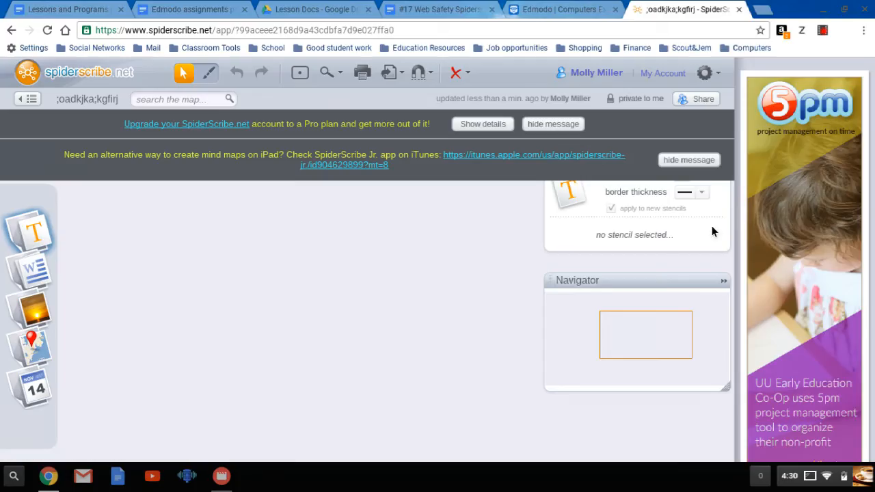
Hide the SpiderScribe Jr. iPad app message and collapse the Navigator to free up space around the map.
drag(516, 246, 509, 300)
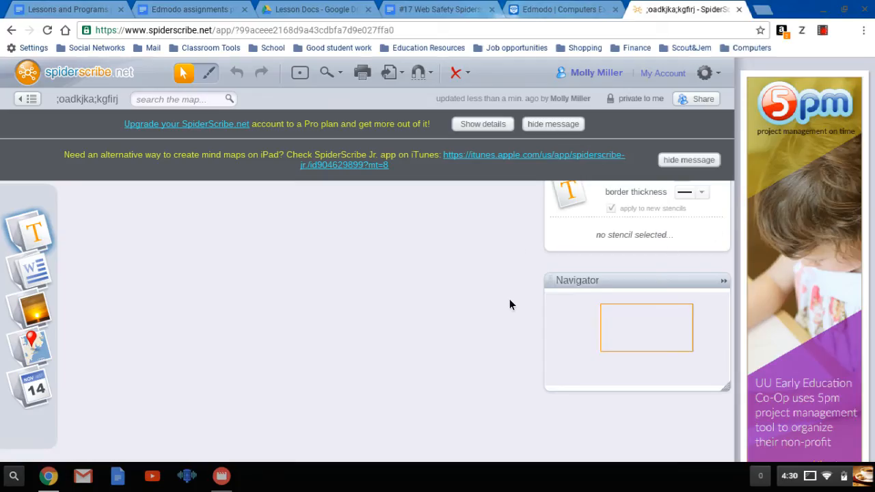
drag(438, 230, 426, 279)
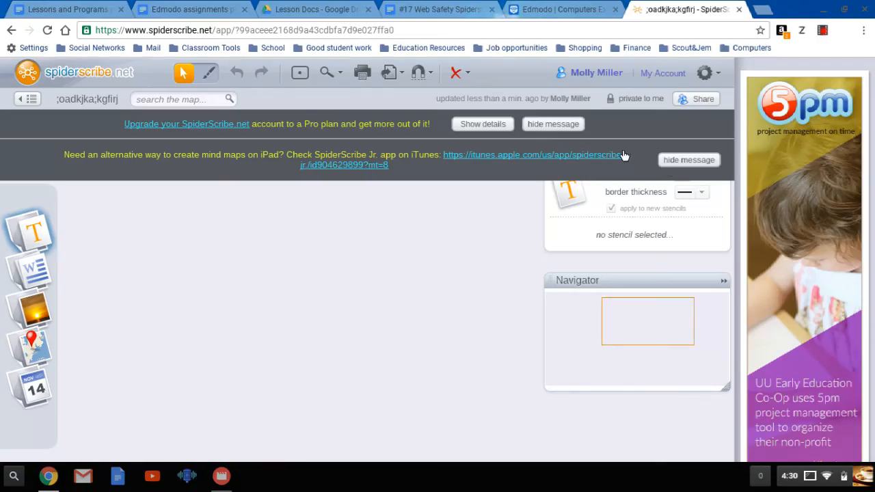
click(684, 162)
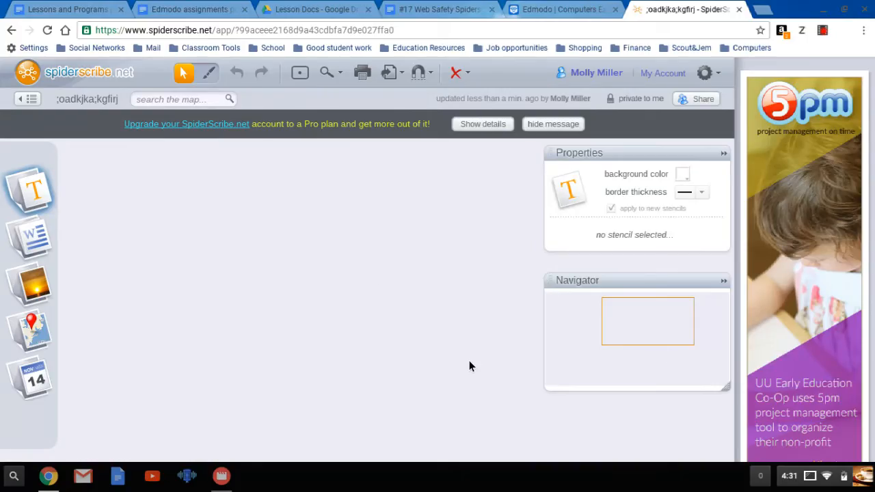
click(723, 281)
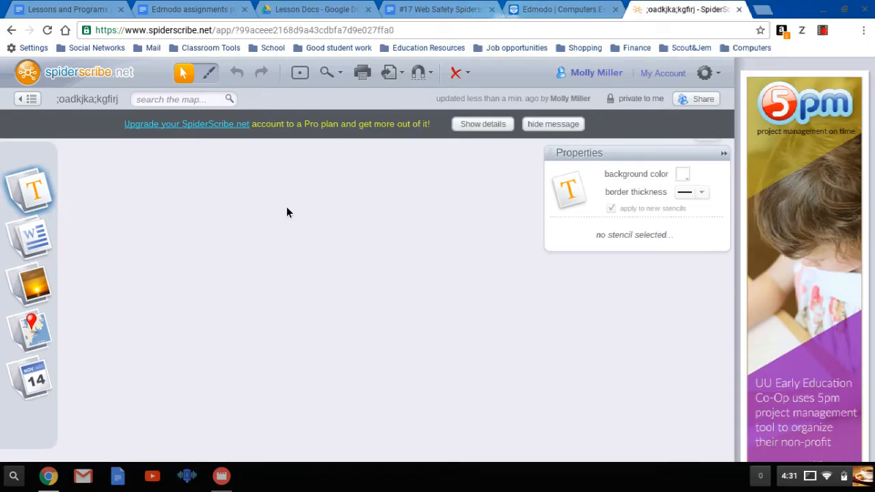
Add a text stencil near the upper middle of the map containing "kloskifvnkfl;vkfnd".
drag(52, 195, 328, 207)
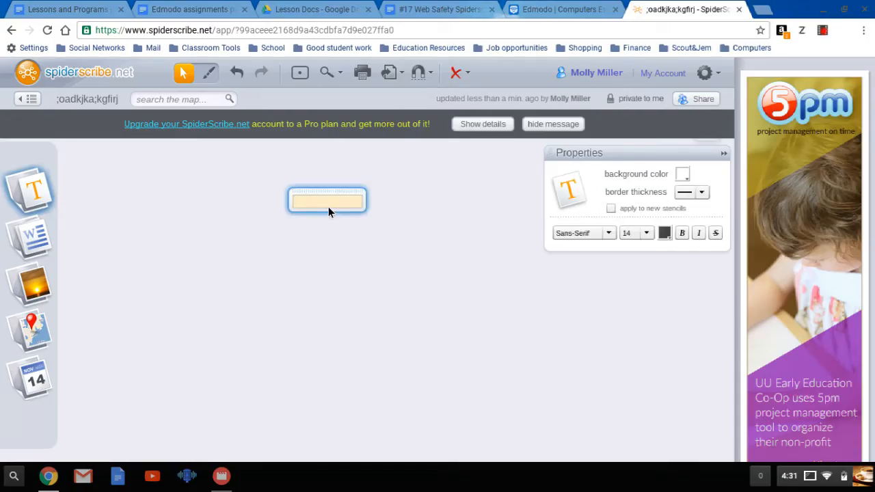
text(klo)
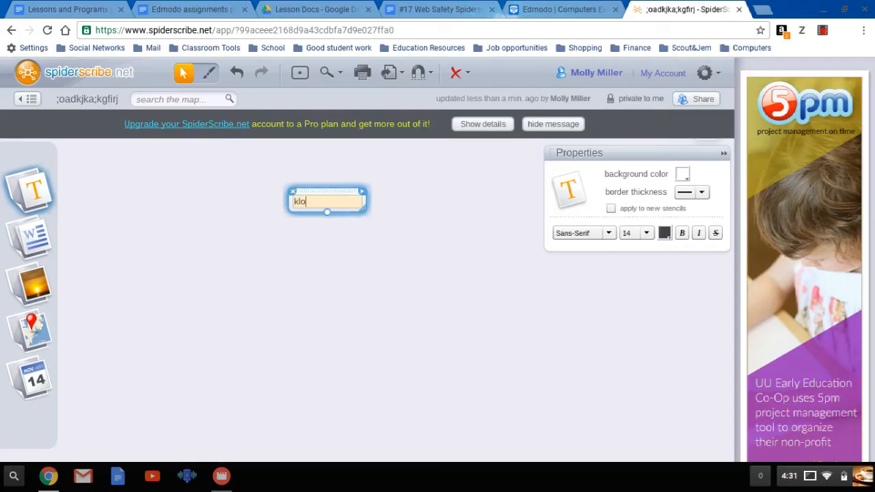
text(skifvnkfl;vkfnd)
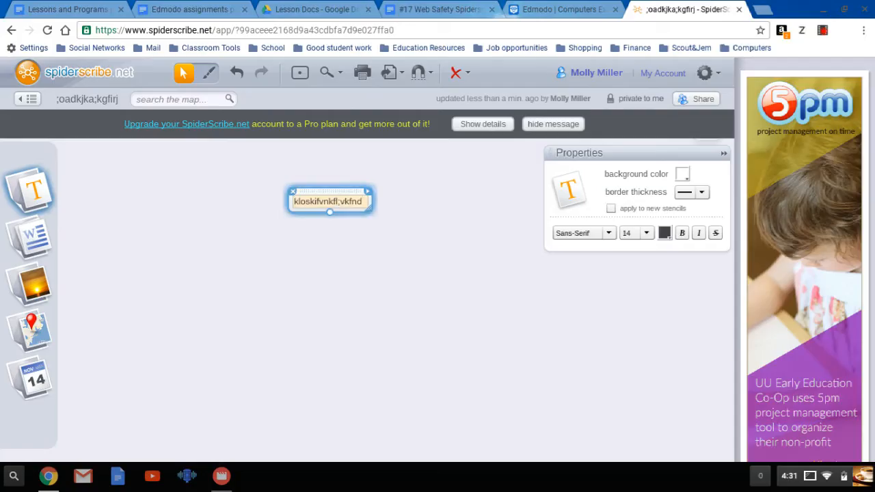
Give the text stencil a bright green background and the thickest border.
click(684, 175)
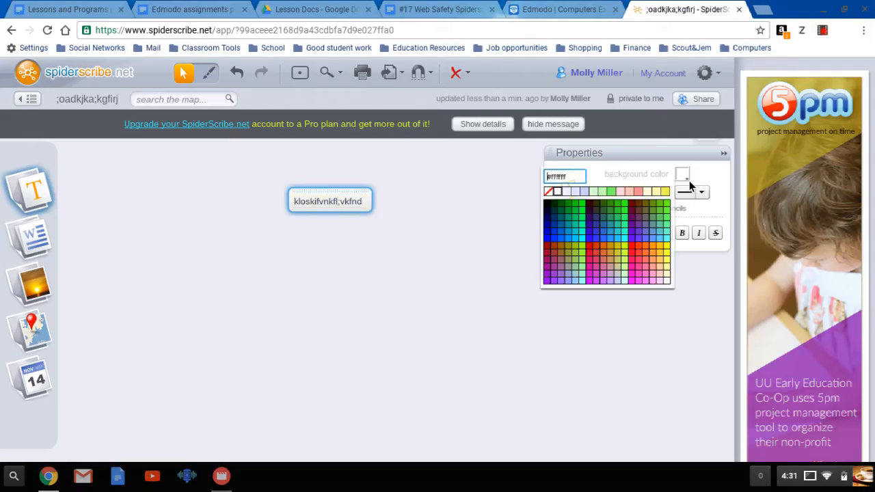
click(630, 208)
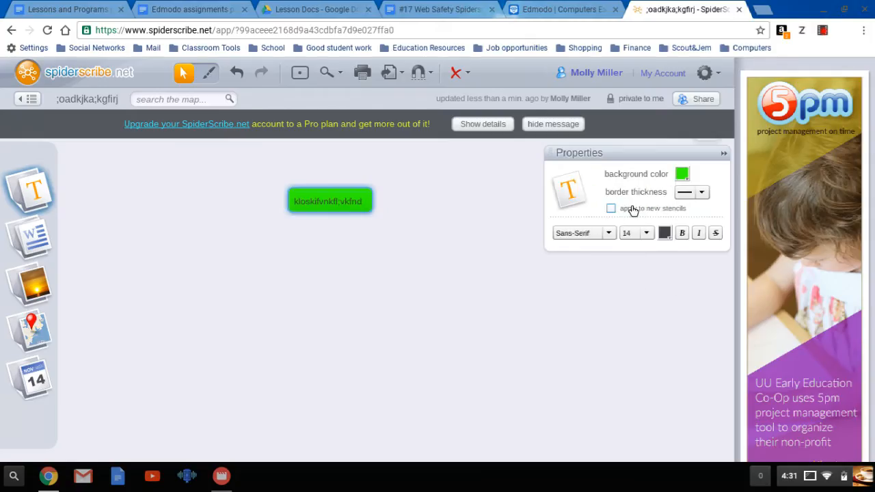
click(704, 196)
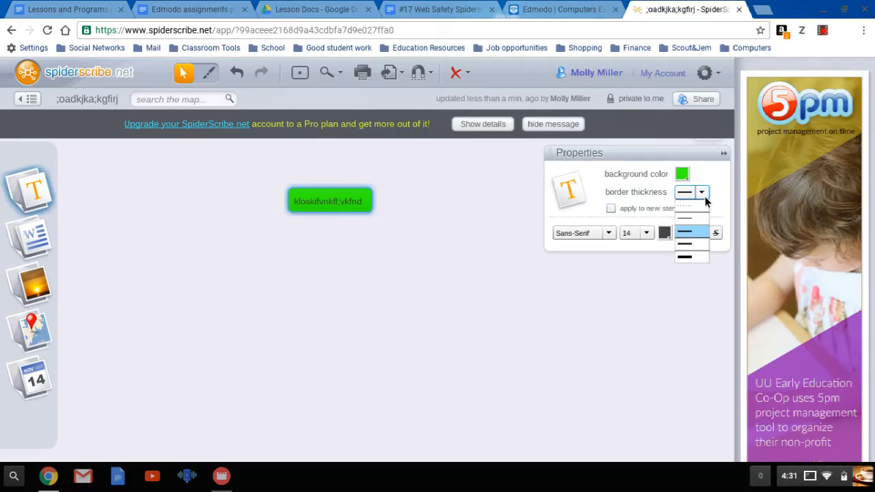
click(692, 258)
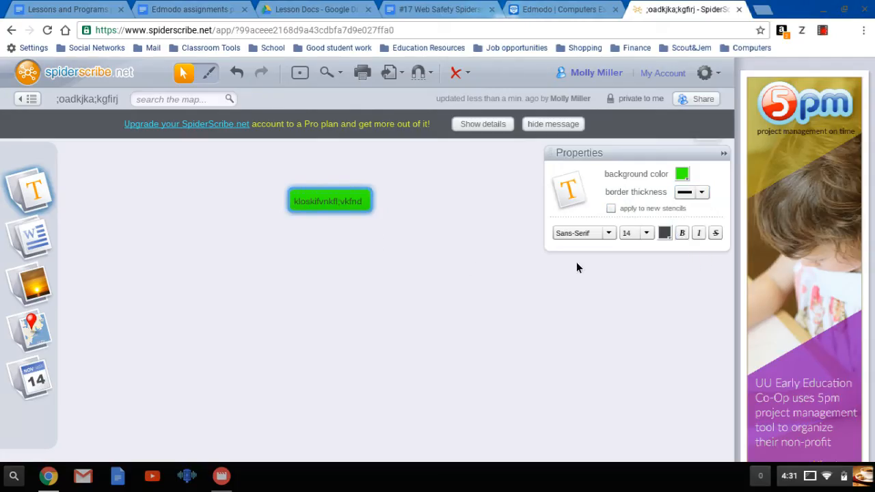
Try the Serif font on the green stencil's text and switch it back to Sans-Serif.
click(610, 233)
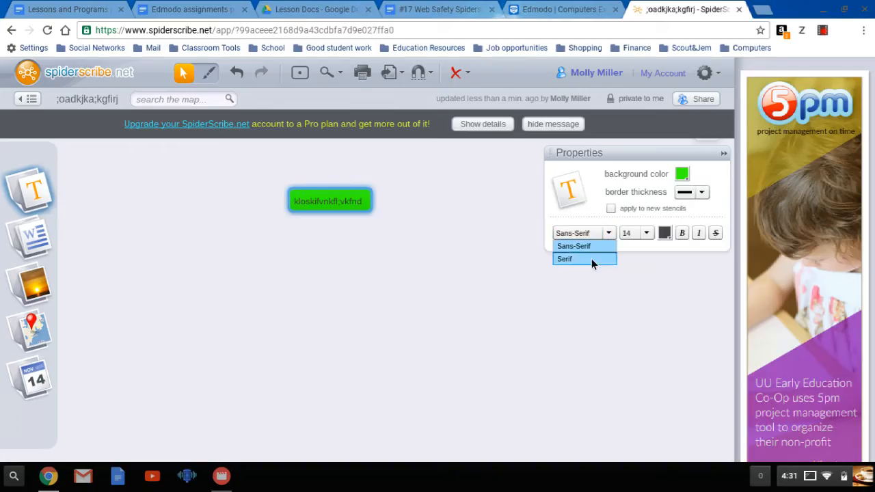
click(591, 258)
click(607, 233)
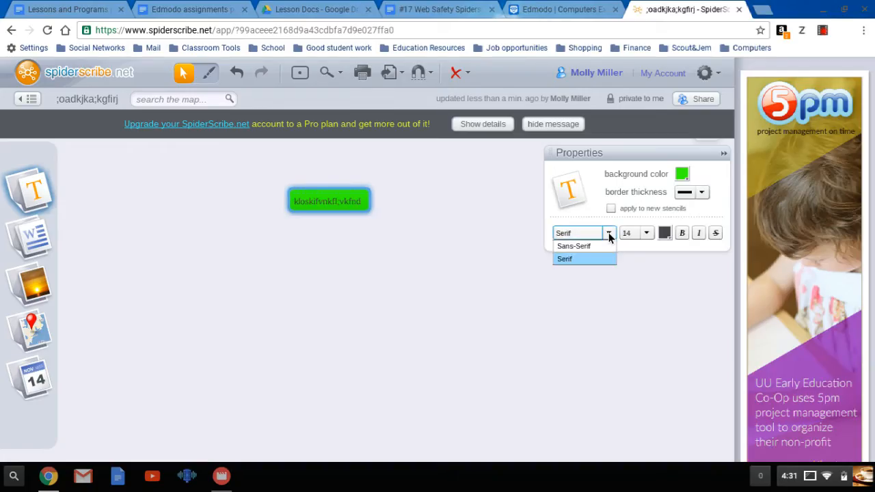
click(602, 246)
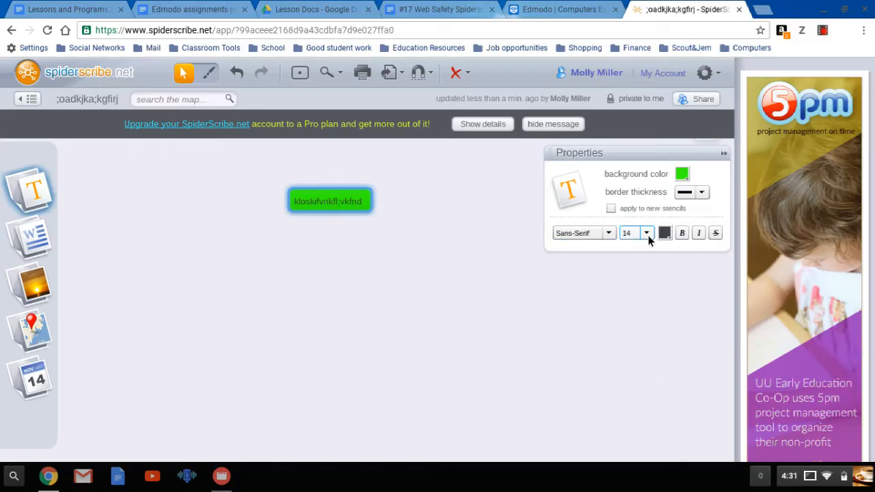
Format the green stencil's text as size 22, red, bold and italic, without strikethrough.
click(647, 234)
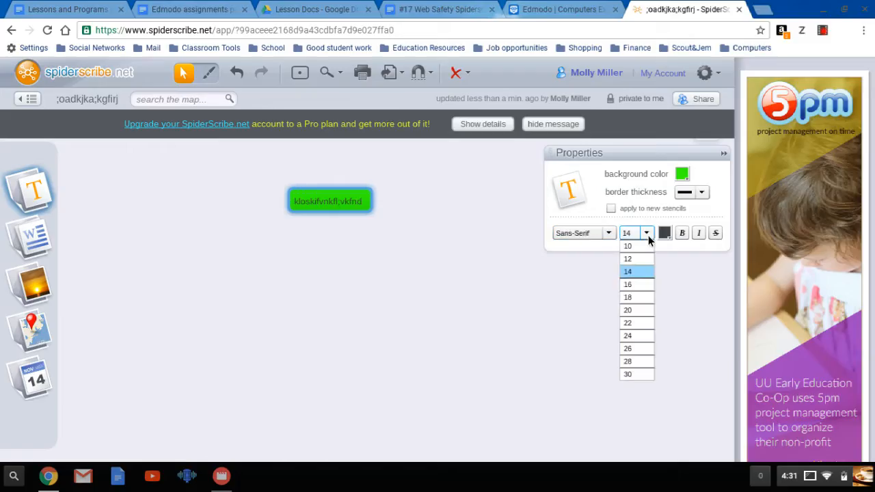
click(633, 324)
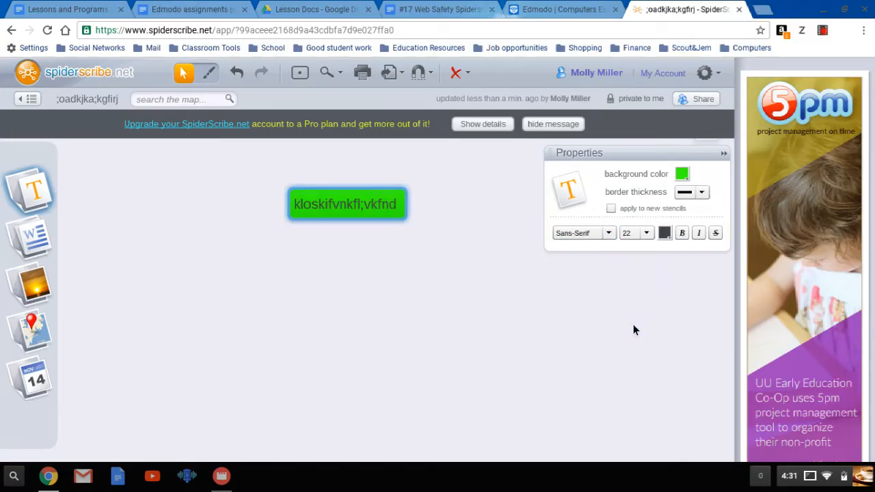
click(670, 237)
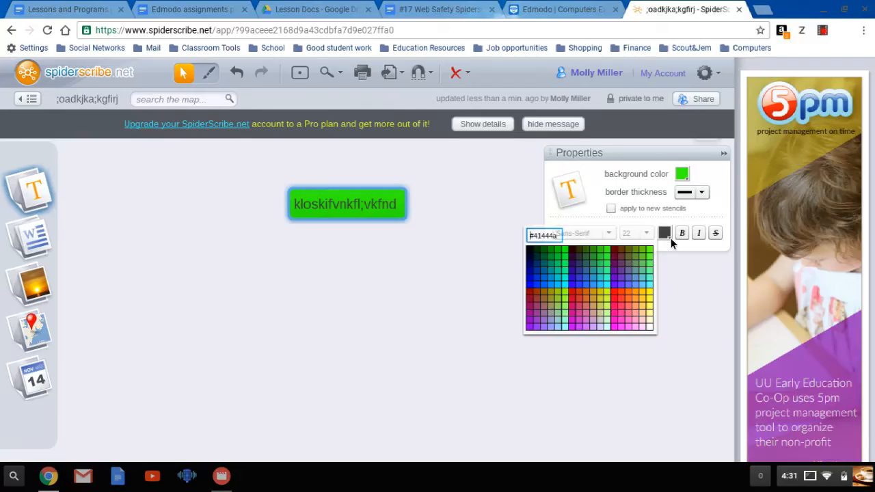
click(574, 295)
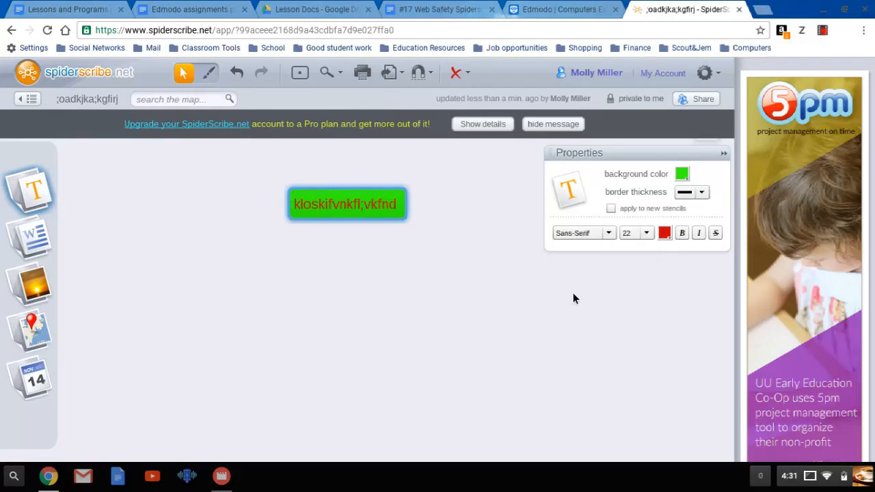
click(681, 233)
click(704, 233)
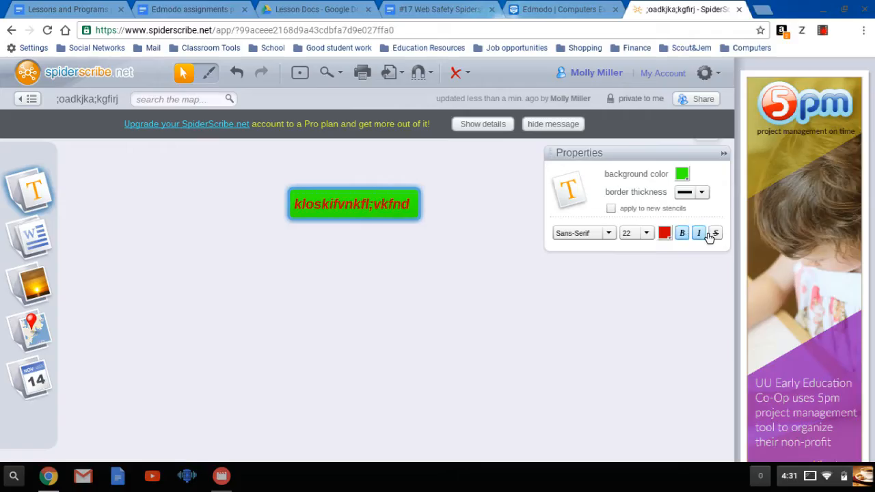
click(716, 234)
click(724, 234)
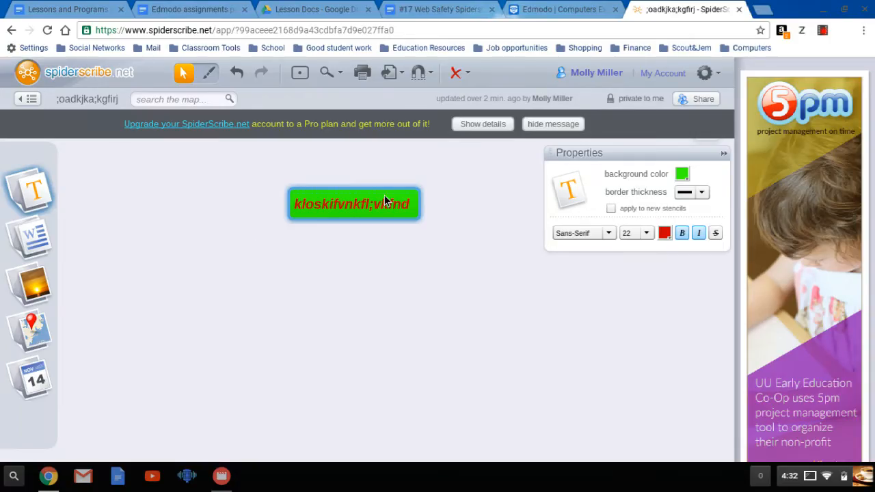
Replace the green stencil's text with "Main Idea".
click(372, 214)
double_click(373, 214)
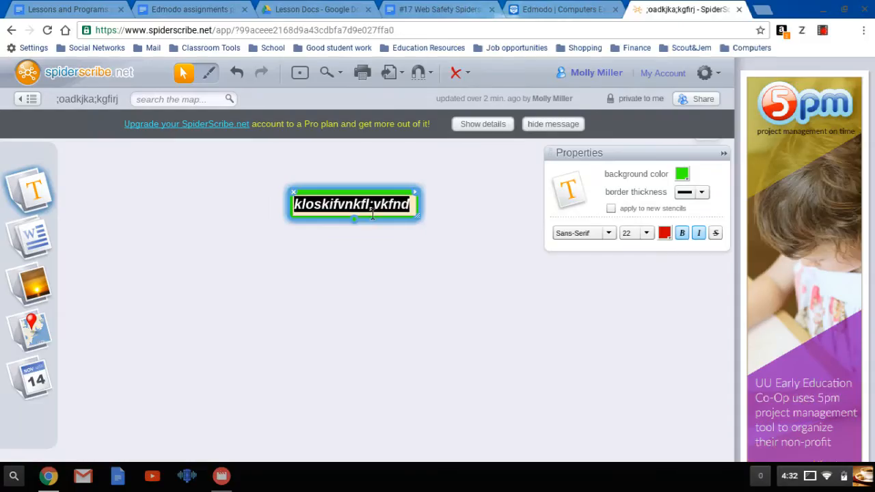
text(Main Idea)
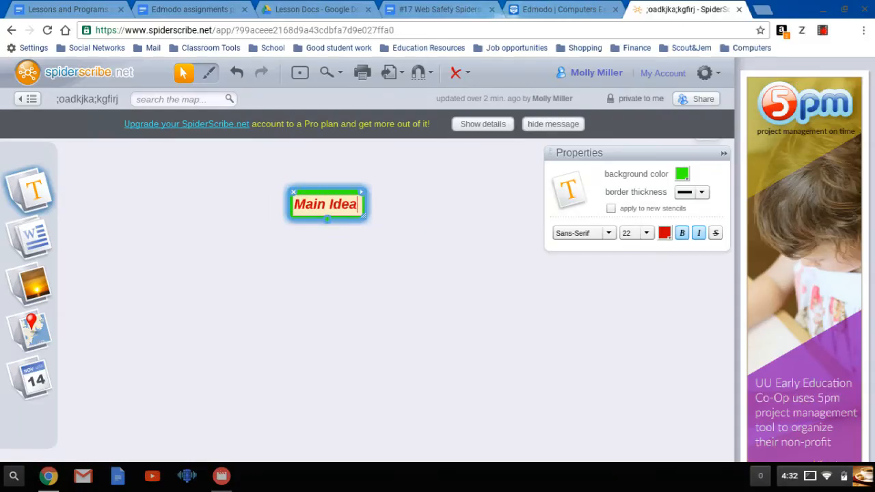
click(334, 277)
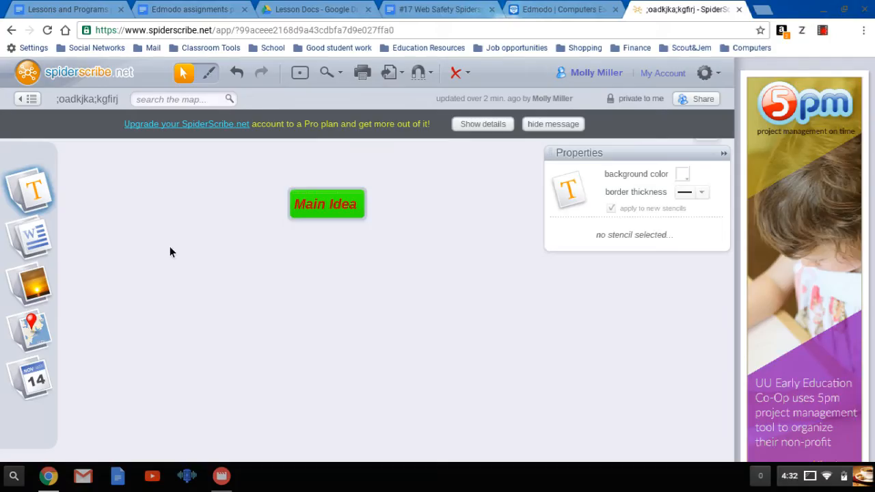
Add two text stencils labelled "Subtopic", one to the lower left of Main Idea and one directly beneath it.
drag(36, 197, 188, 257)
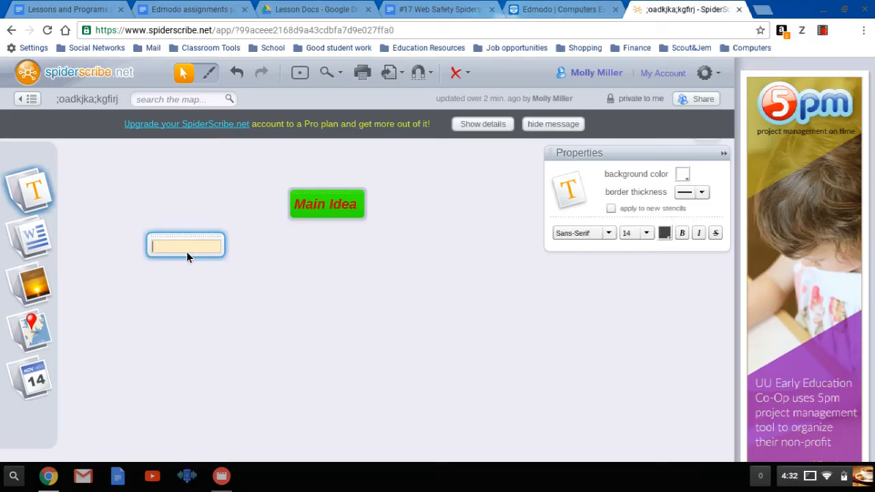
text(Subtopic)
click(294, 248)
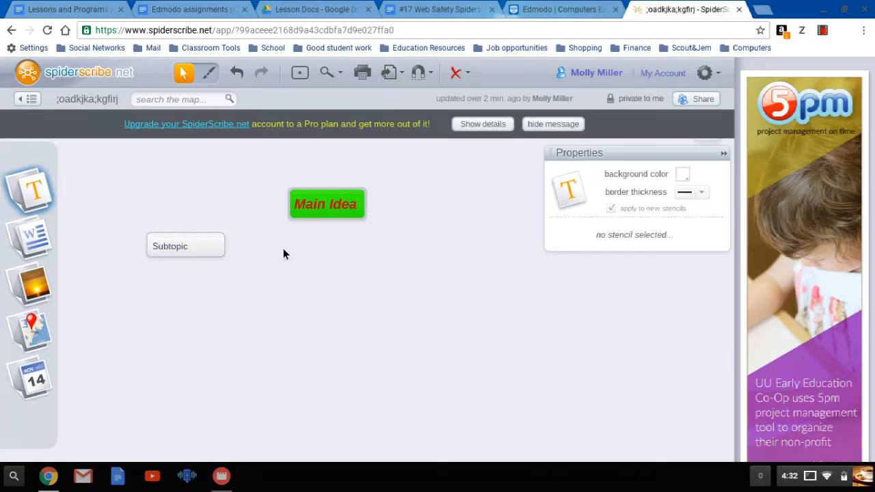
drag(39, 198, 325, 252)
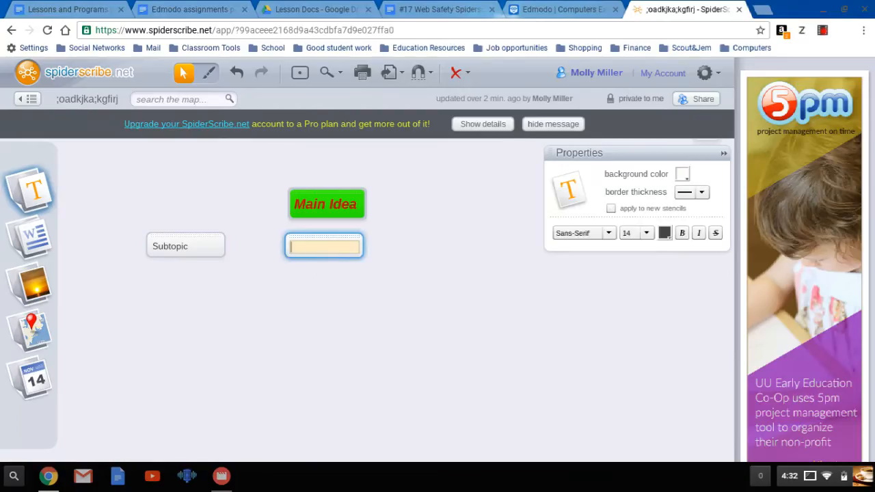
text(Subtopic)
click(353, 302)
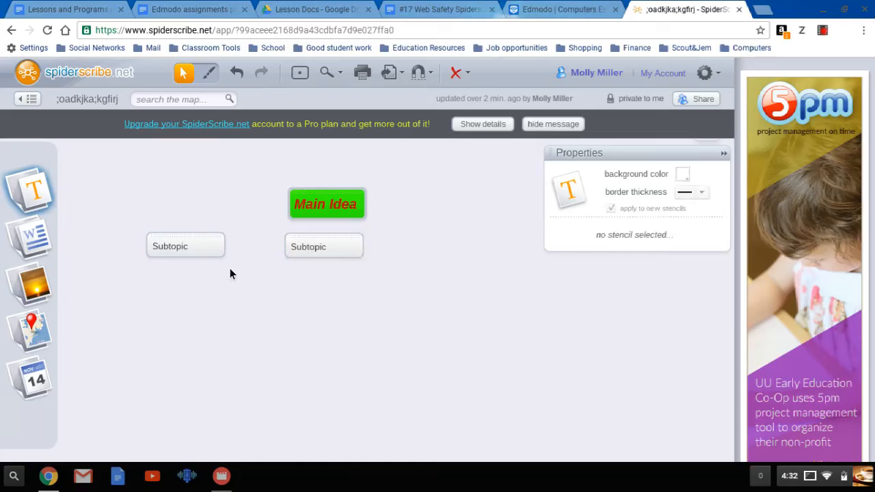
Duplicate the Subtopic stencil that sits directly beneath Main Idea.
click(364, 244)
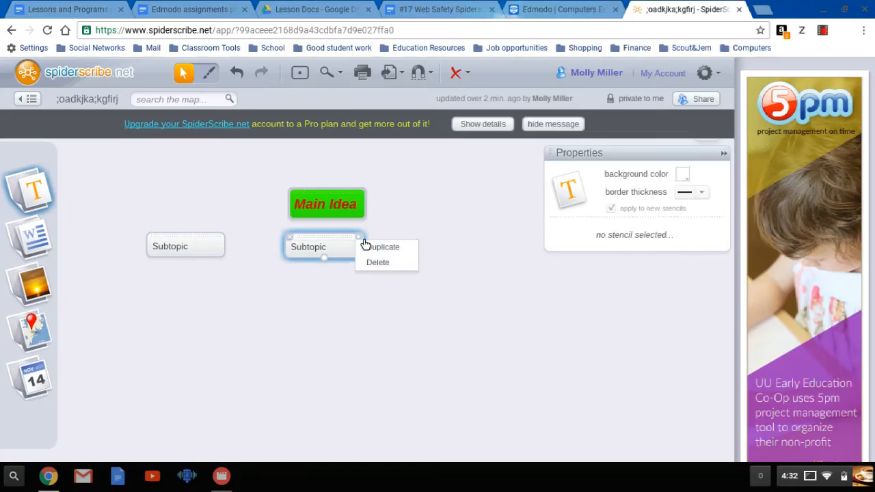
click(371, 249)
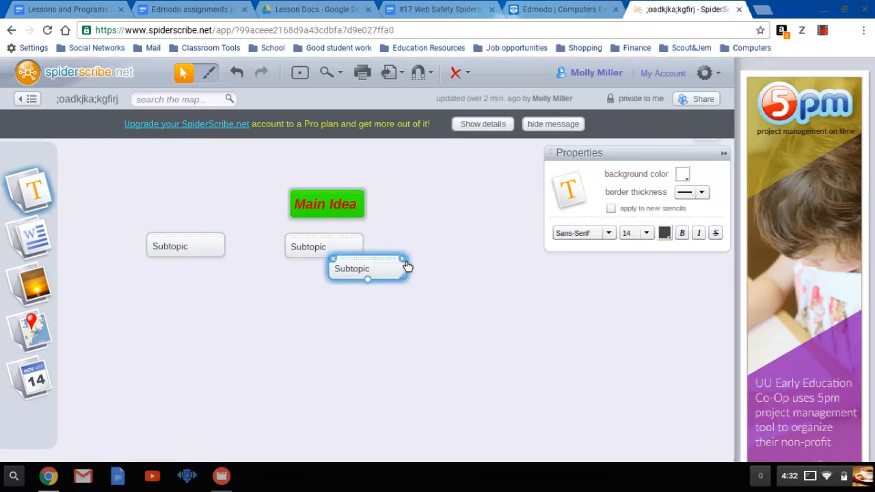
click(405, 264)
click(416, 272)
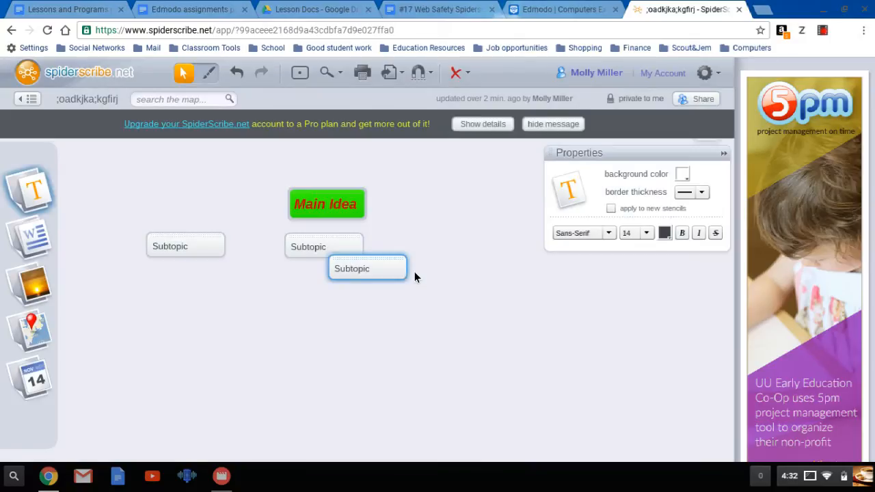
Move the duplicated Subtopic to the lower right of Main Idea and align all three Subtopic stencils in a row beneath it.
click(409, 263)
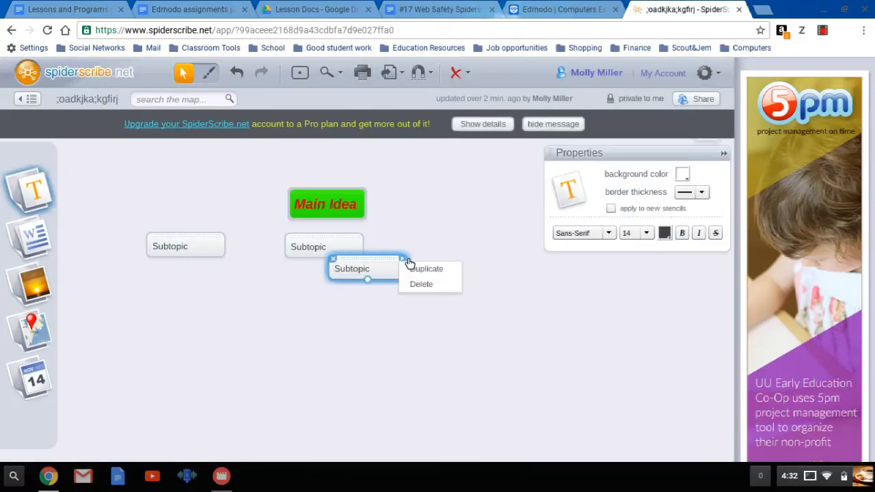
click(423, 285)
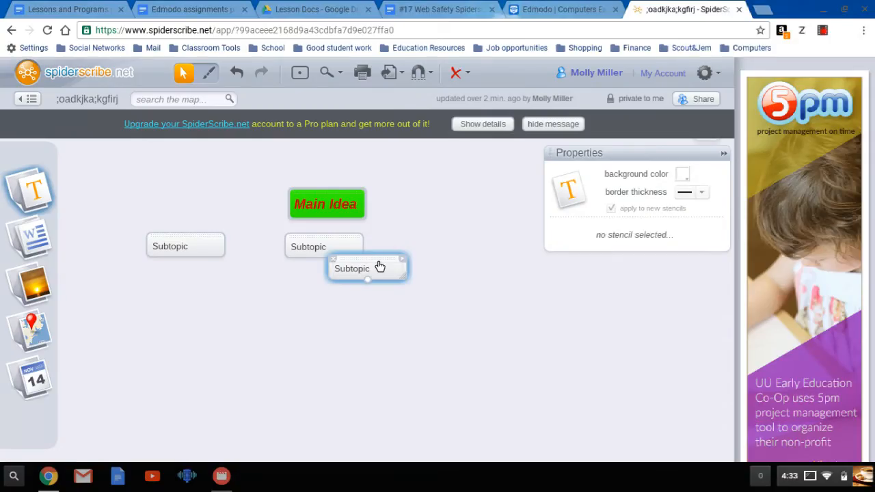
drag(384, 267, 474, 253)
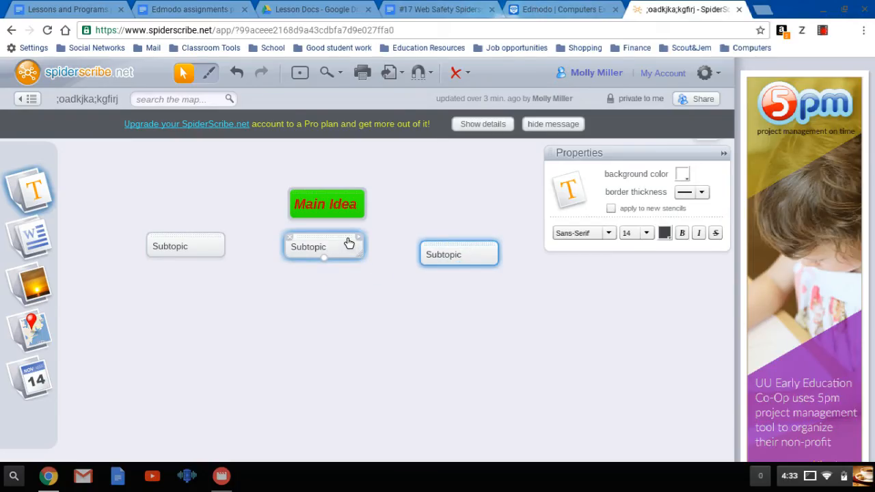
drag(352, 250, 351, 254)
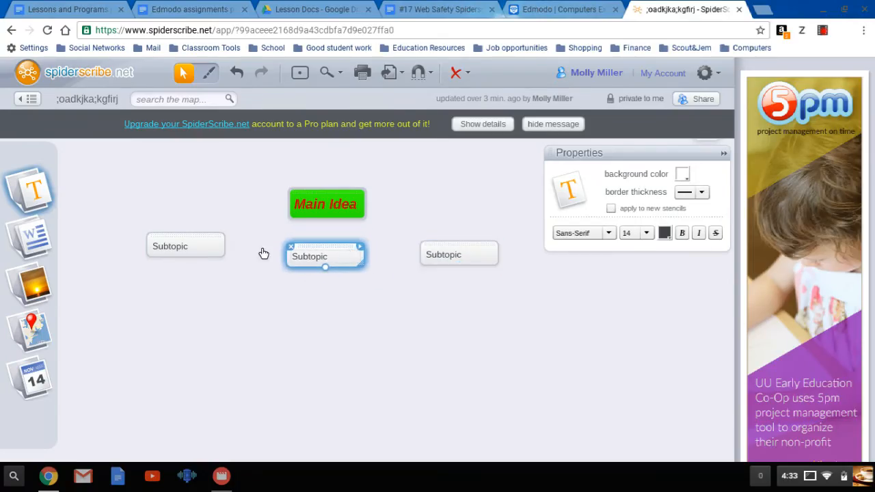
drag(209, 248, 205, 254)
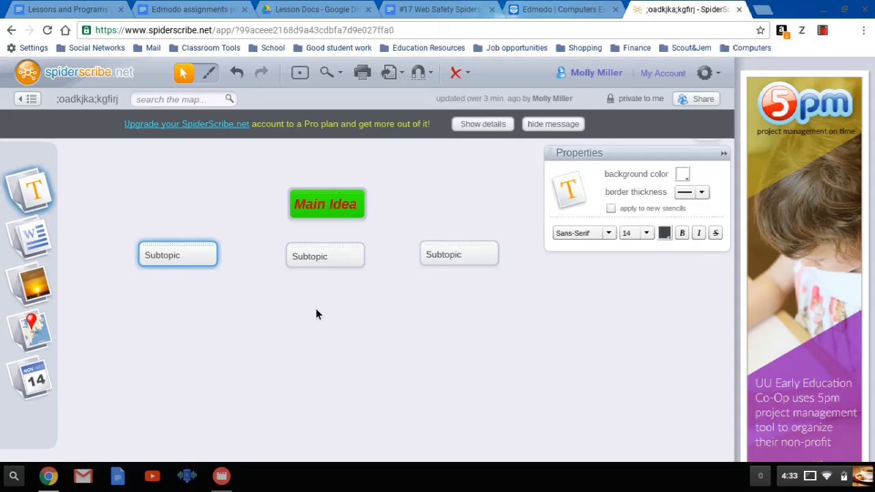
Connect Main Idea to each of the three Subtopic stencils with arrows, and move the middle Subtopic lower than the other two.
mouse_move(328, 217)
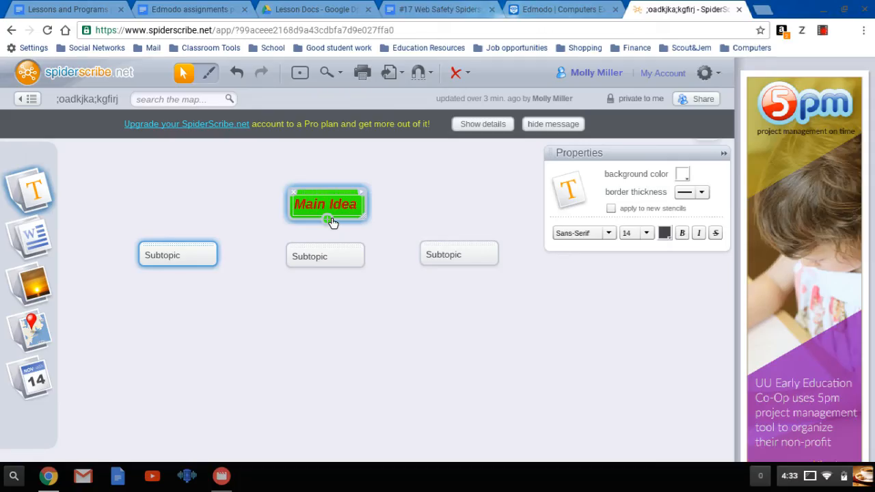
drag(332, 223, 181, 247)
drag(332, 226, 332, 260)
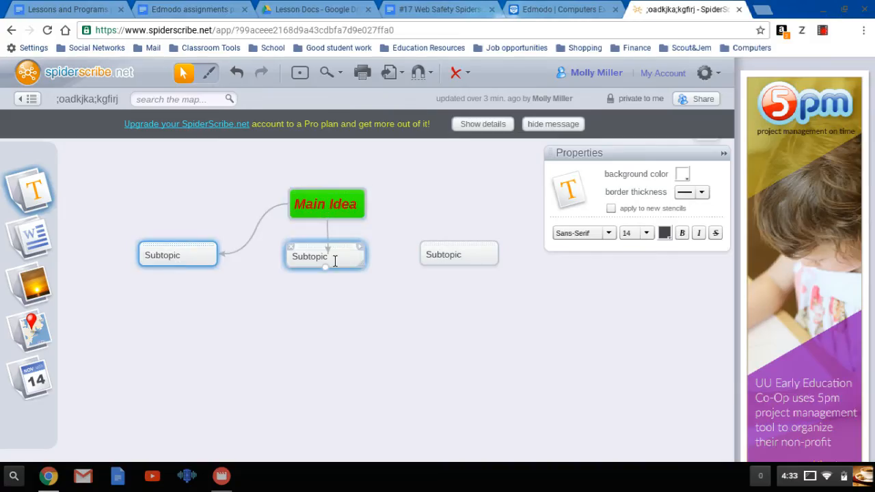
drag(328, 219, 483, 246)
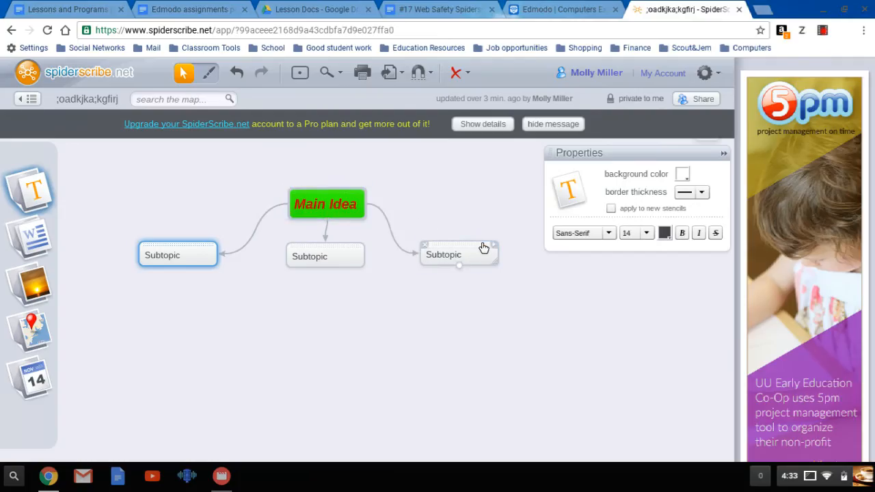
drag(357, 260, 356, 282)
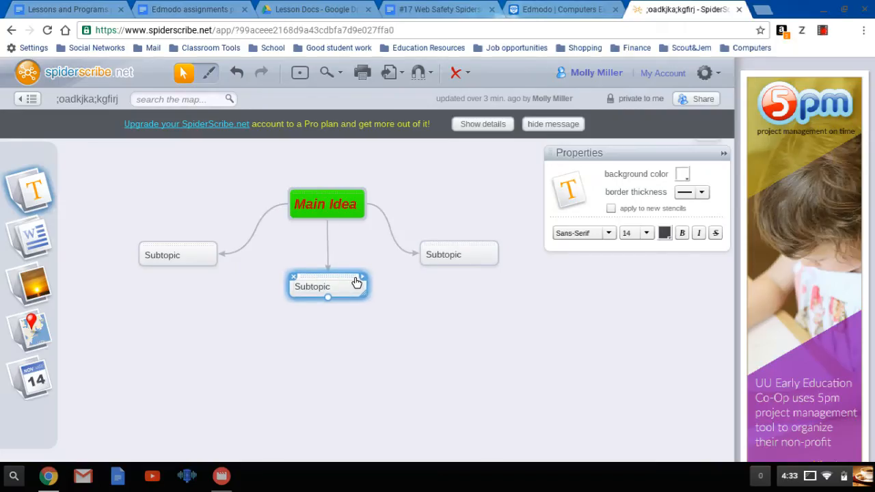
Add a text stencil labelled "Category 1" to the lower left of the left Subtopic.
click(75, 214)
drag(40, 196, 89, 312)
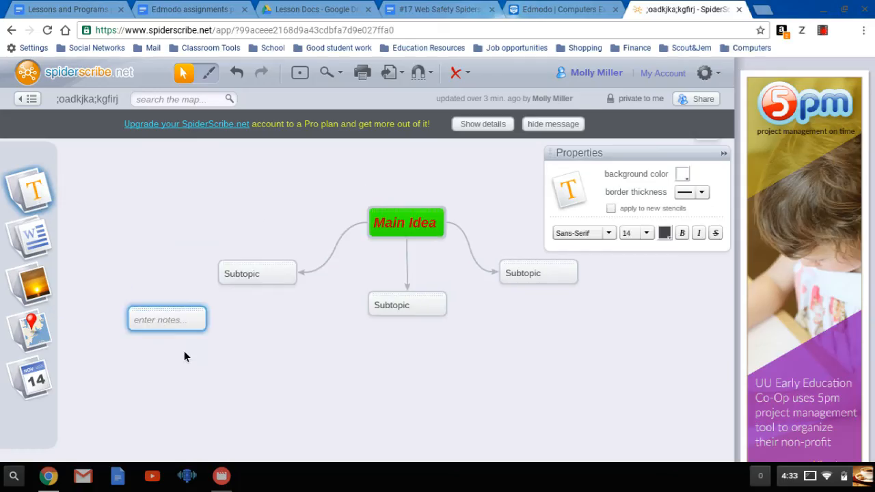
click(174, 322)
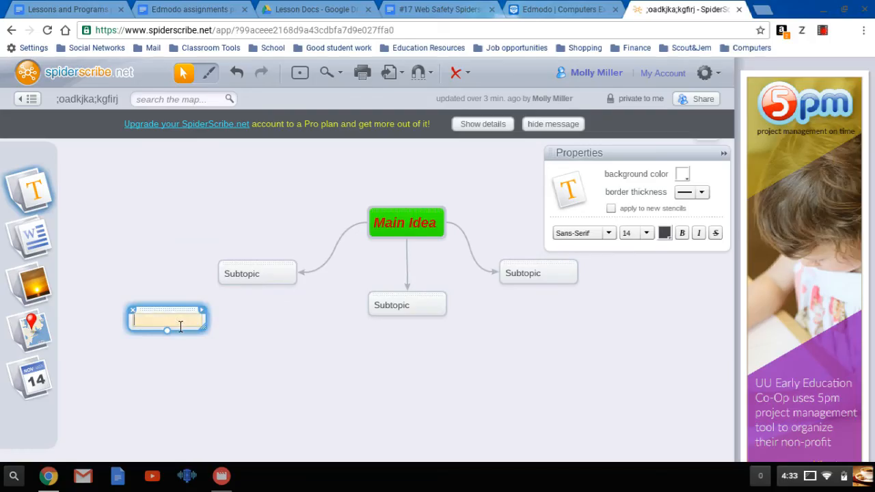
text(Category 1)
Duplicate the Category 1 stencil, place the copy beneath the middle Subtopic and change its text to "Category 2".
click(206, 316)
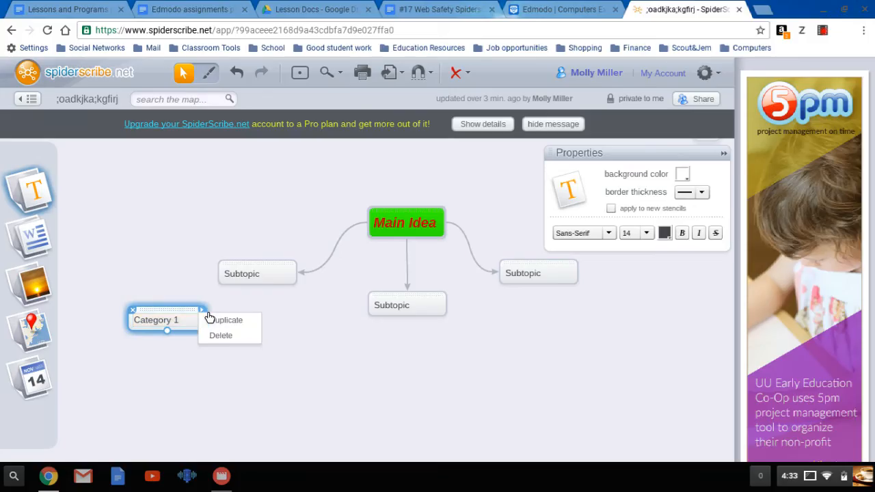
click(219, 320)
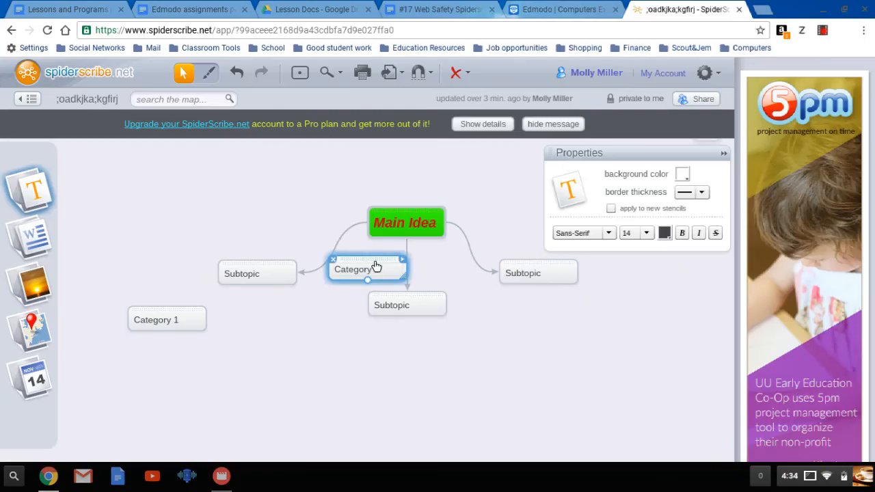
drag(382, 268, 419, 363)
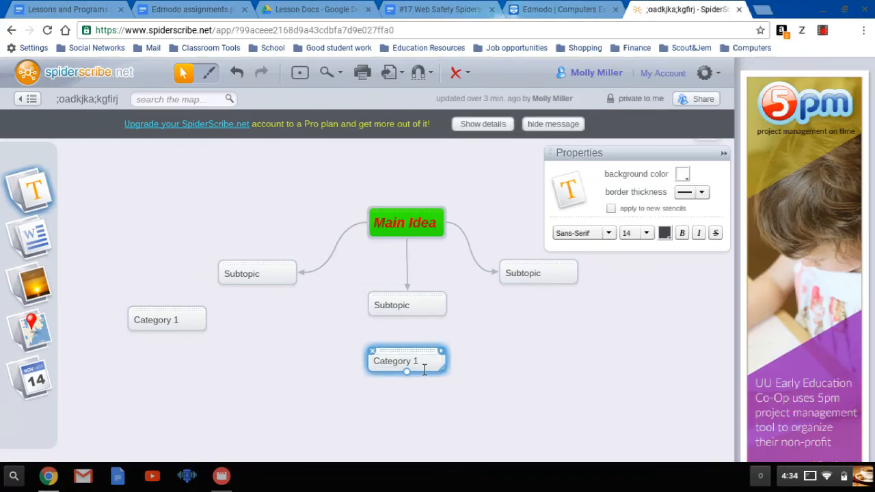
double_click(426, 367)
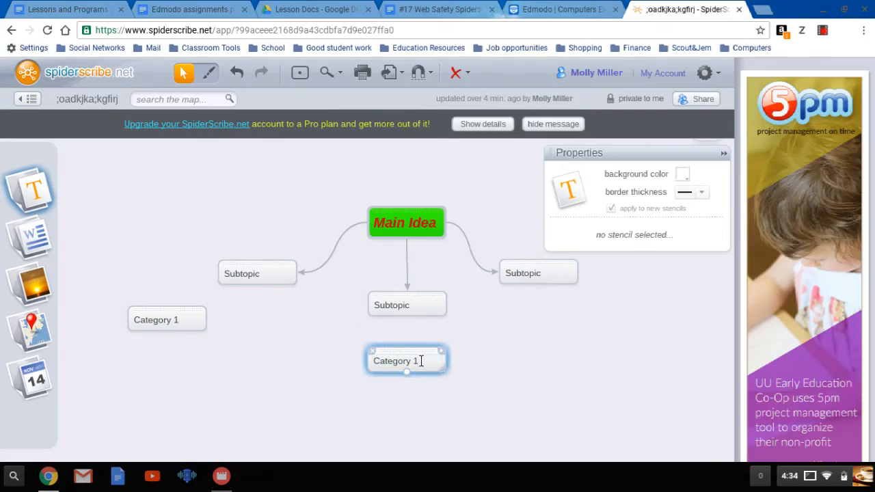
key(BackSpace)
text(2)
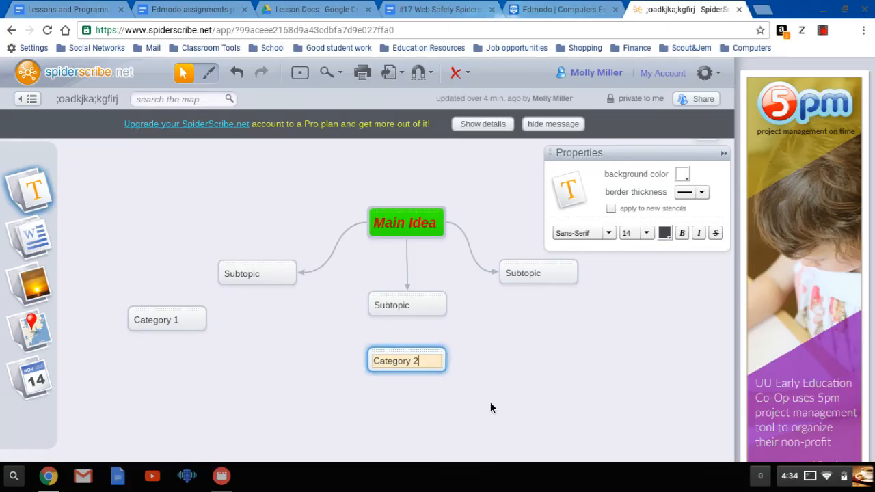
click(493, 410)
Connect the left Subtopic to Category 1 and the middle Subtopic to Category 2 with arrows.
mouse_move(256, 272)
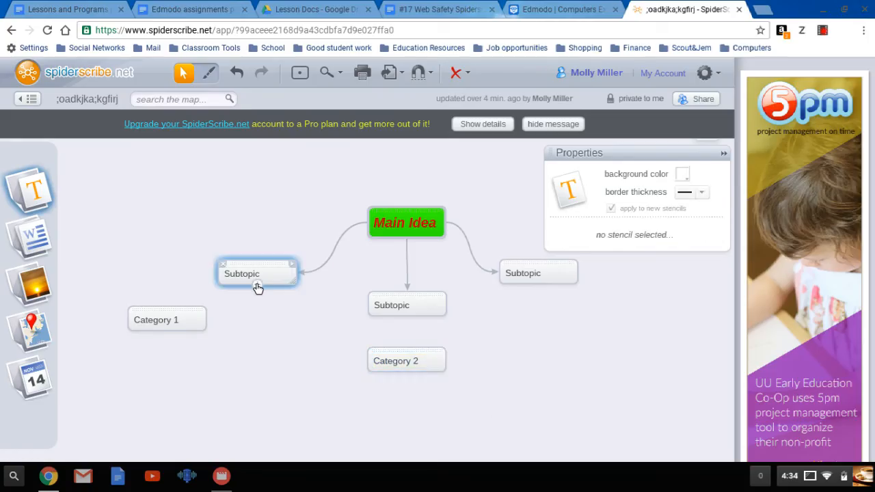
drag(257, 285, 166, 319)
mouse_move(393, 305)
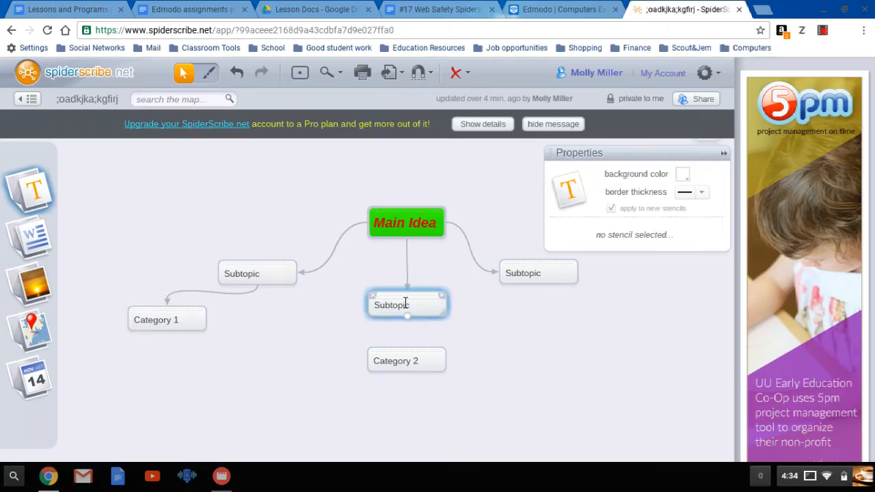
drag(408, 317, 413, 365)
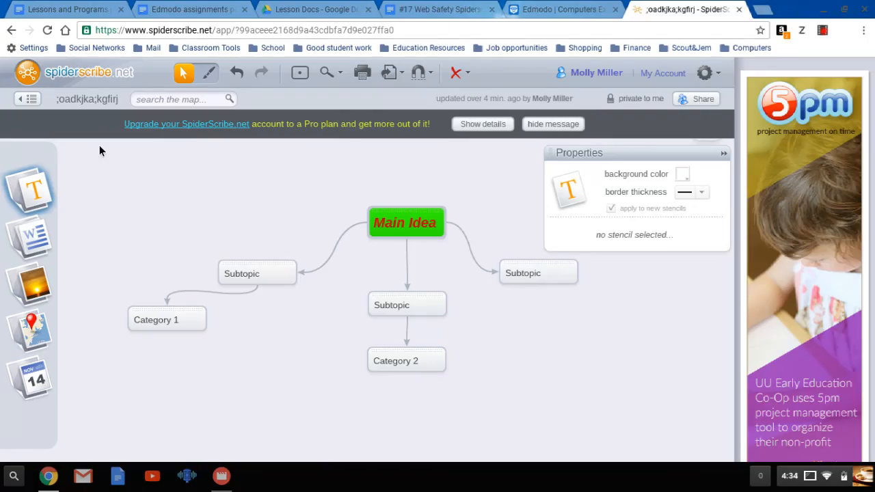
Leave the current mind map and return to the list of maps.
click(28, 101)
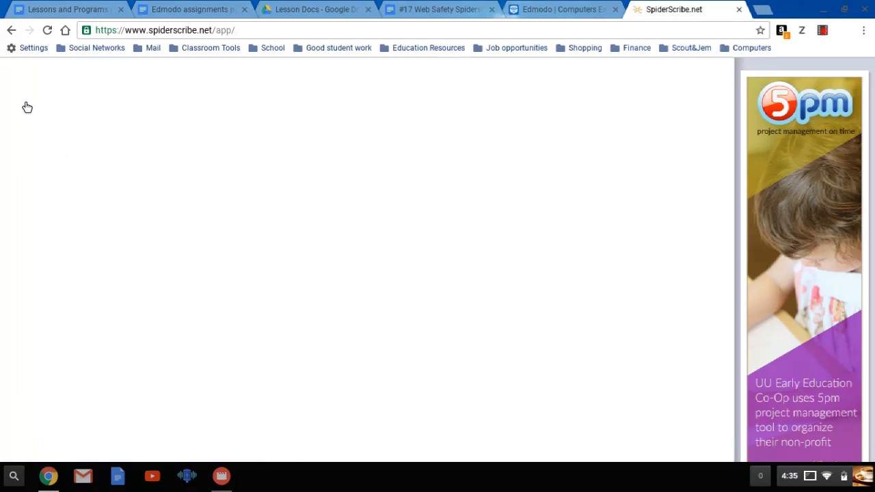